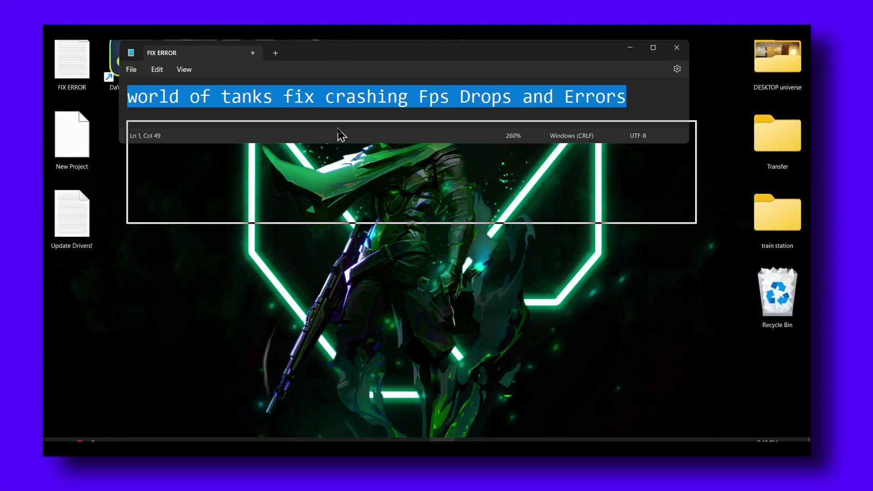
Step: Move the FIX ERROR Notepad window lower, then minimize it to reveal the desktop
{"action": "left_click_drag", "start_coordinate": [304, 43], "coordinate": [311, 127]}
{"action": "left_click", "coordinate": [286, 182]}
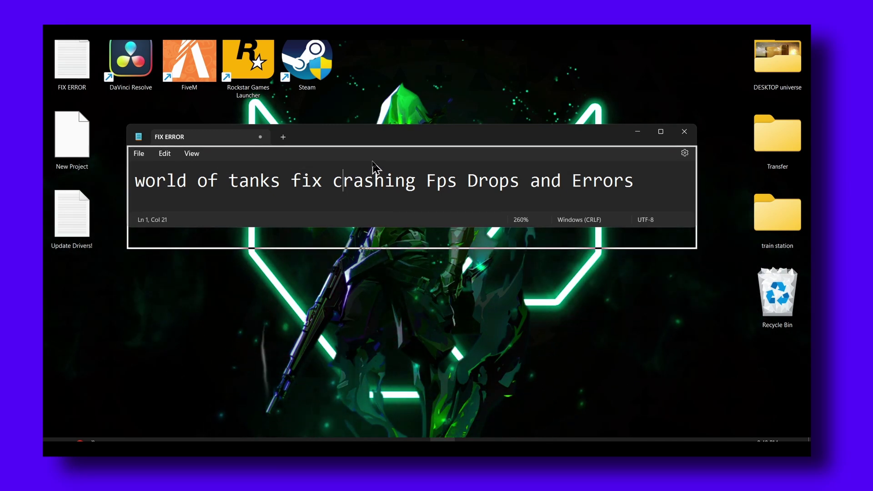
{"action": "left_click", "coordinate": [661, 123]}
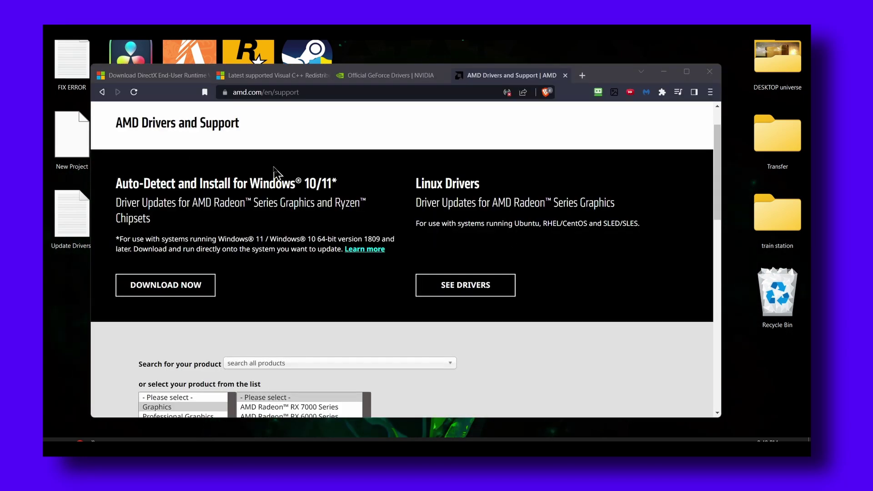
Step: Review the DirectX runtime and Visual C++ Redistributable download pages in Brave
{"action": "left_click", "coordinate": [169, 78]}
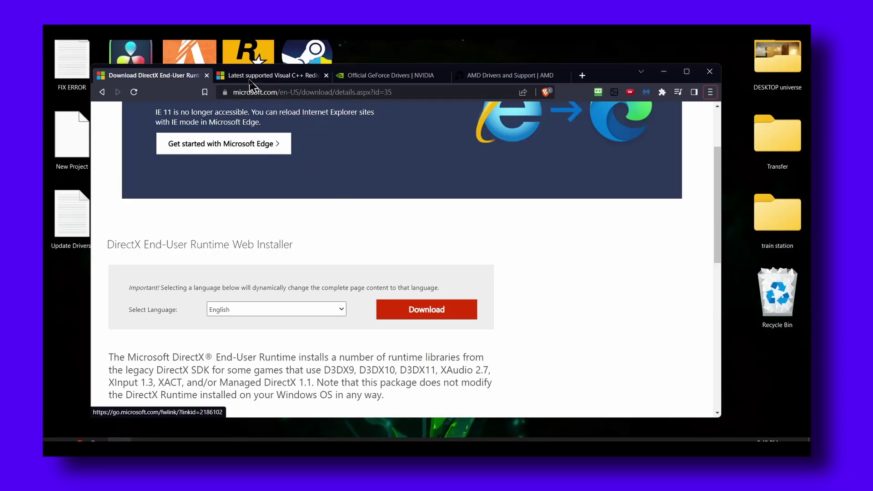
{"action": "left_click", "coordinate": [250, 80]}
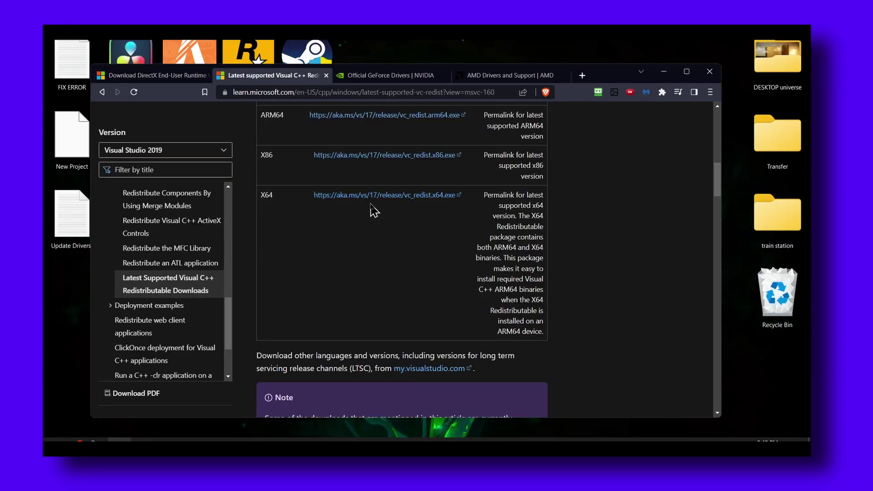
{"action": "scroll", "coordinate": [374, 210], "scroll_direction": "up", "scroll_amount": 10}
{"action": "scroll", "coordinate": [365, 184], "scroll_direction": "up", "scroll_amount": 5}
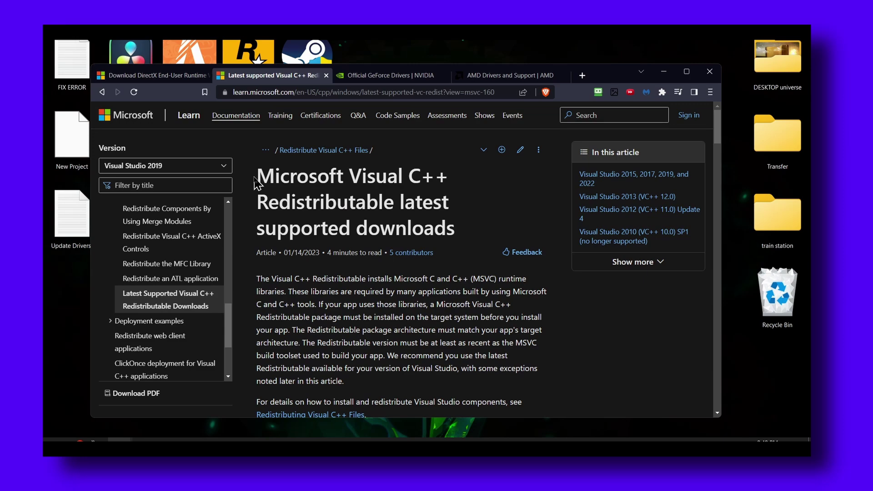
{"action": "scroll", "coordinate": [373, 195], "scroll_direction": "down", "scroll_amount": 10}
{"action": "scroll", "coordinate": [318, 245], "scroll_direction": "down", "scroll_amount": 2}
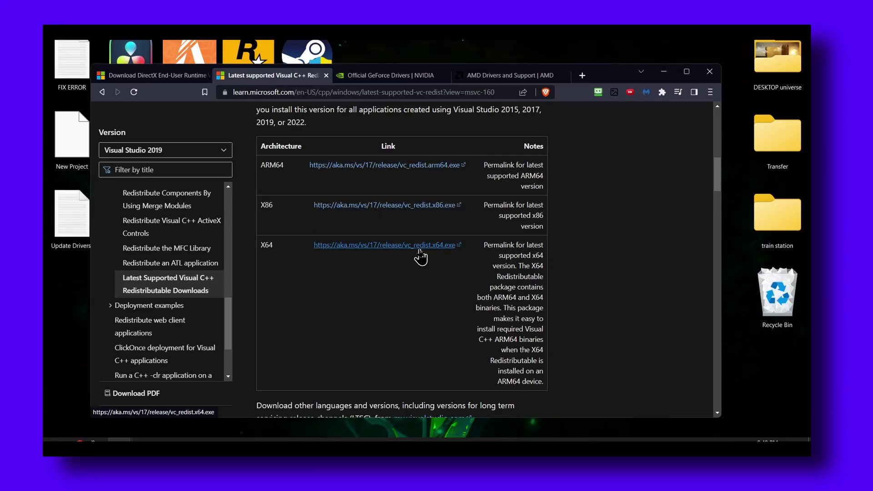
Step: Review the GeForce and AMD driver pages, then minimize Brave
{"action": "left_click", "coordinate": [378, 76]}
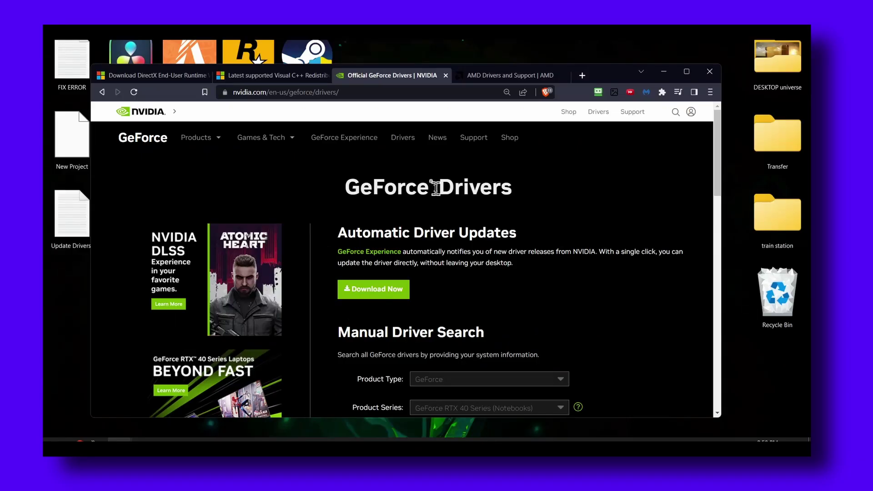
{"action": "left_click", "coordinate": [474, 77]}
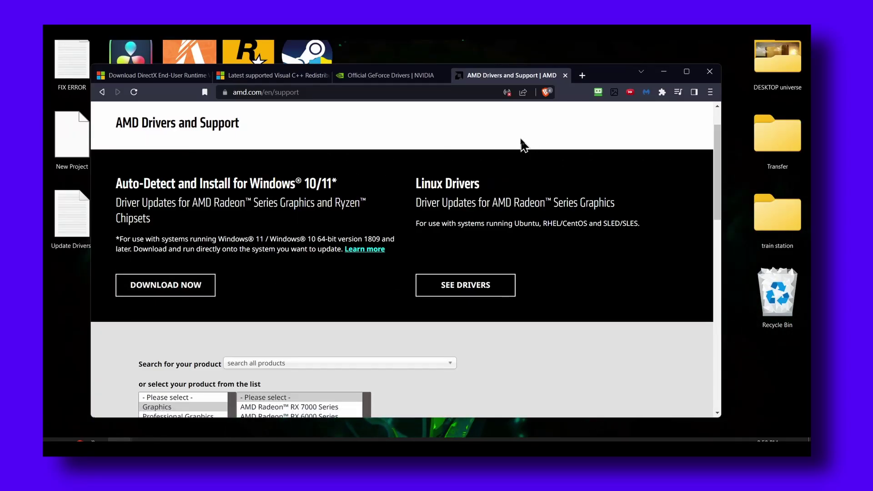
{"action": "left_click", "coordinate": [672, 70]}
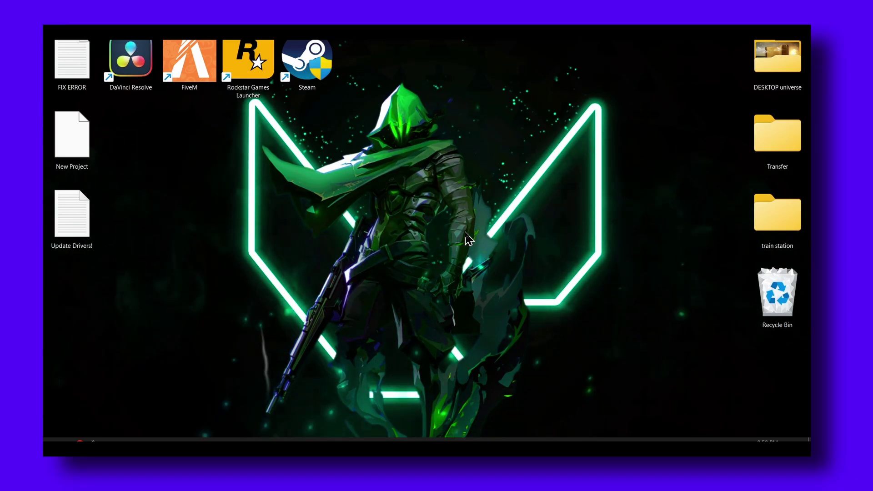
{"action": "key", "text": "super+s"}
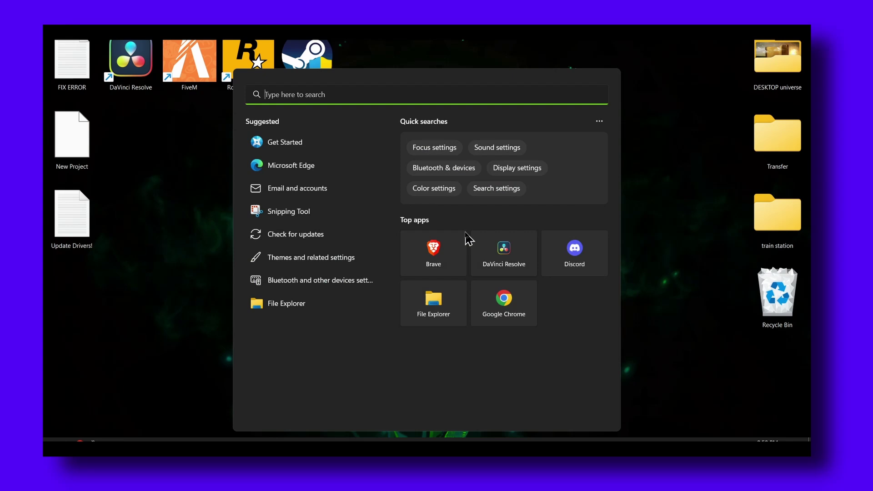
{"action": "type", "text": "windows upda"}
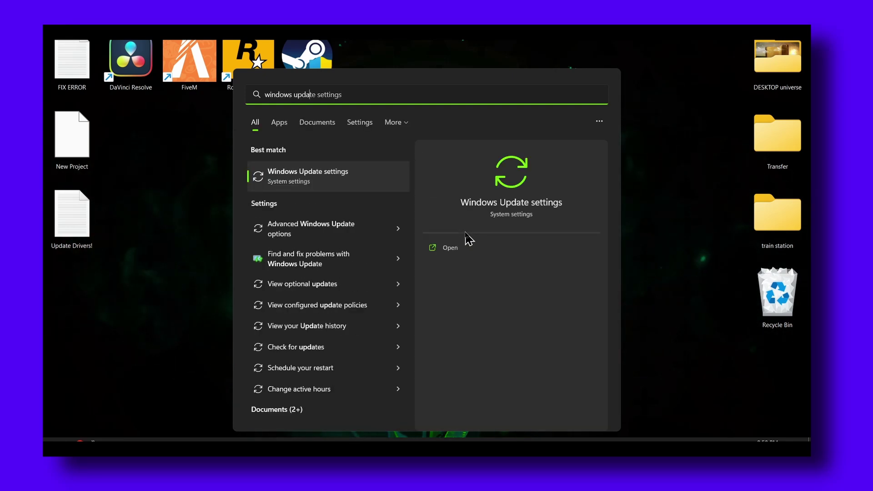
{"action": "left_click", "coordinate": [467, 239]}
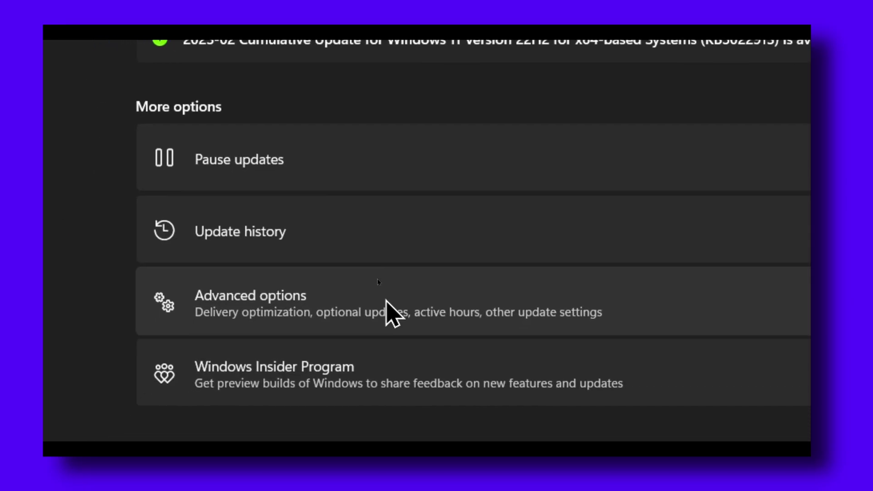
{"action": "left_click", "coordinate": [382, 284]}
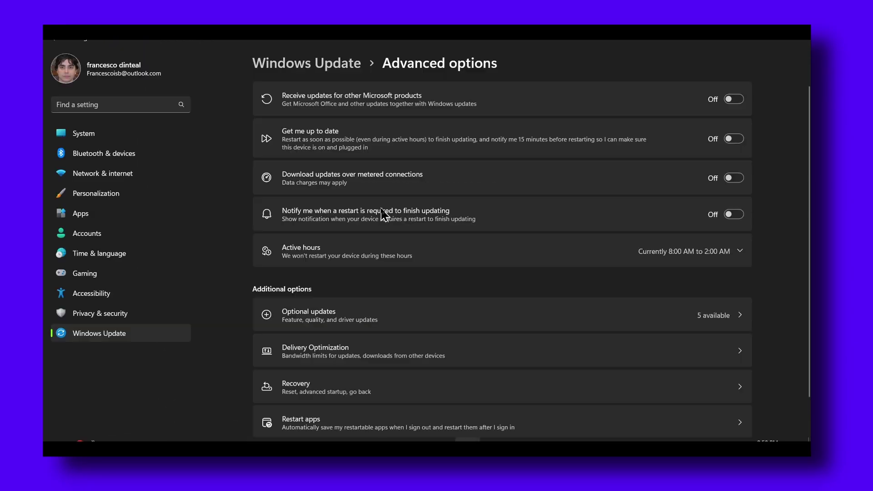
{"action": "left_click", "coordinate": [363, 323]}
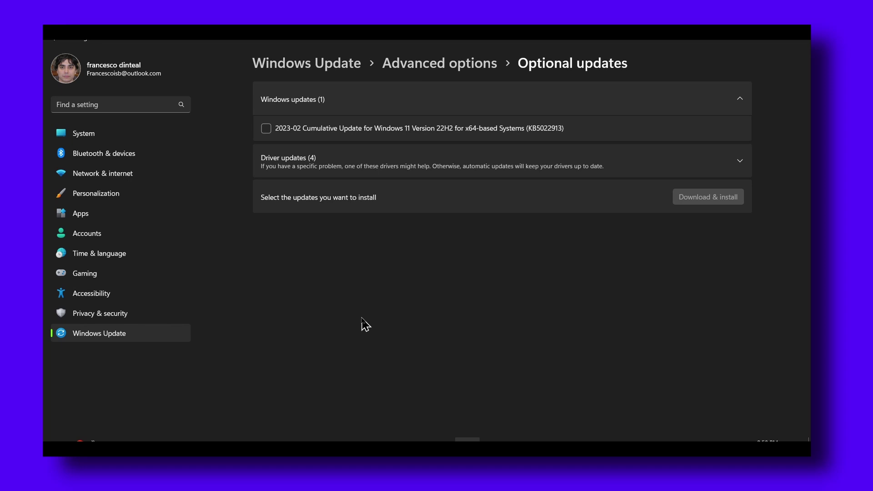
{"action": "left_click", "coordinate": [284, 157]}
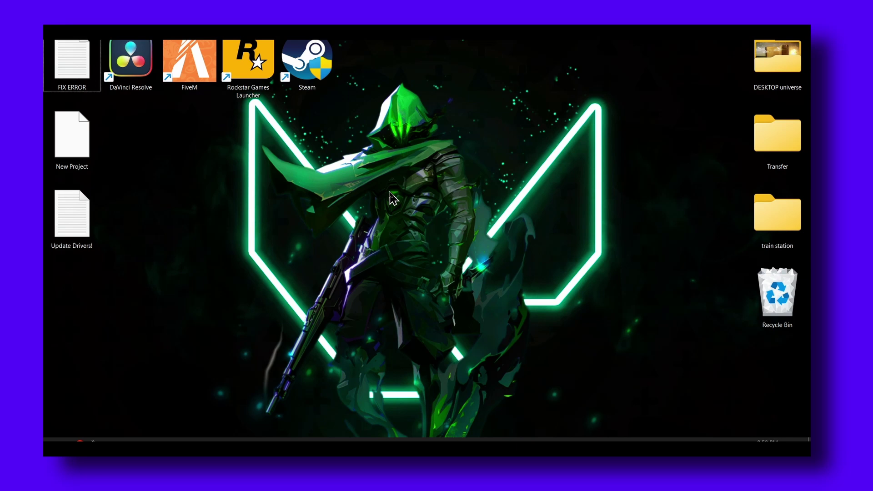
Step: Search Windows for the appearance and performance settings and open Performance Options
{"action": "key", "text": "super+s"}
{"action": "type", "text": "du"}
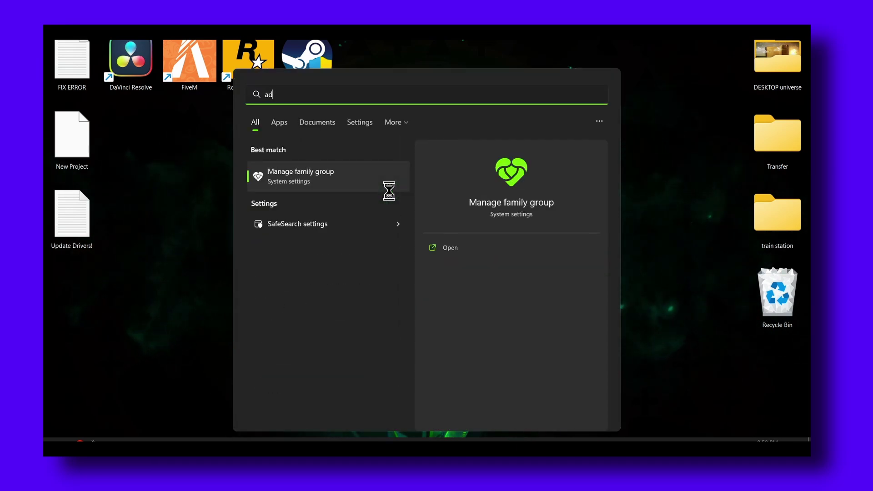
{"action": "key", "text": "BackSpace"}
{"action": "key", "text": "BackSpace"}
{"action": "type", "text": "pero"}
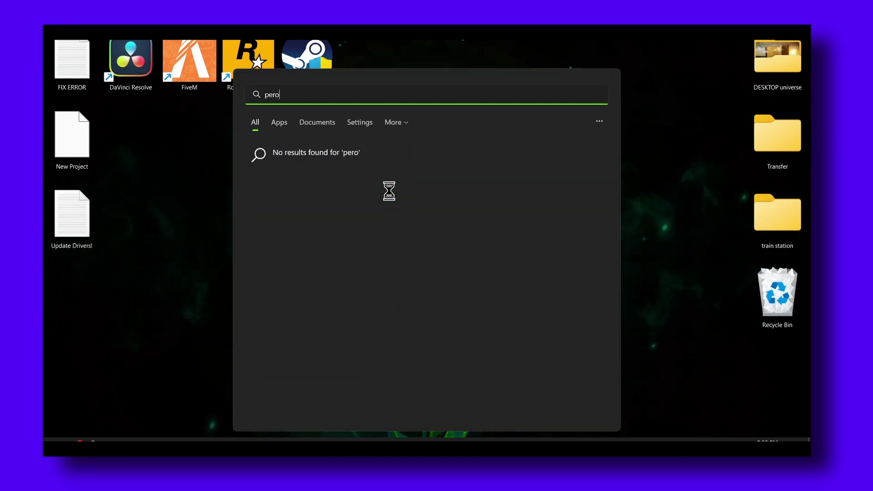
{"action": "key", "text": "BackSpace"}
{"action": "key", "text": "BackSpace"}
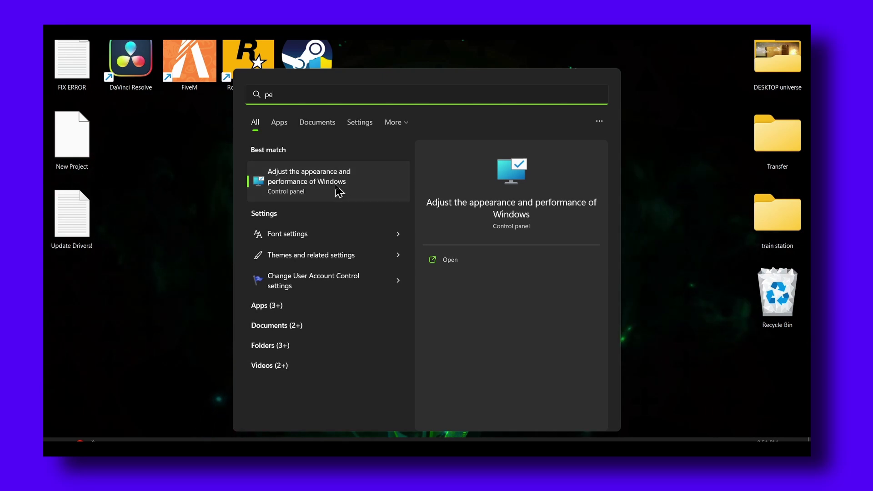
{"action": "left_click", "coordinate": [339, 191]}
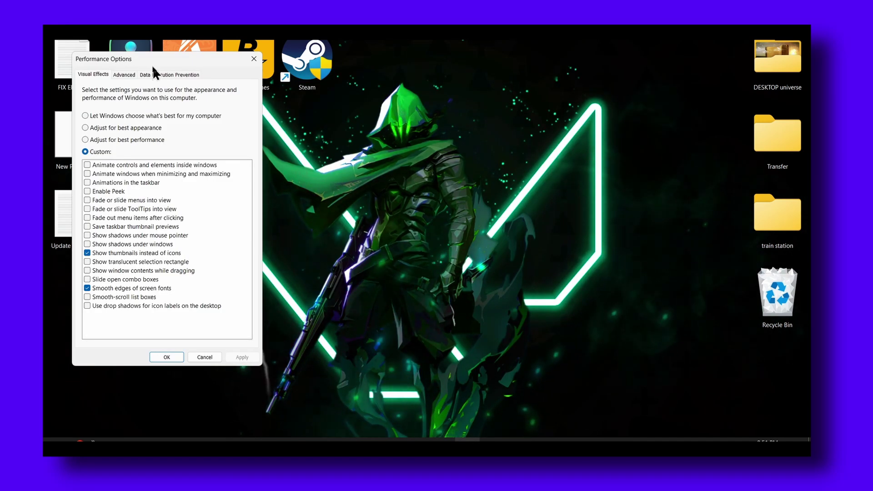
Step: Under Custom visual effects, toggle 'Show thumbnails instead of icons', then apply and close
{"action": "left_click_drag", "start_coordinate": [152, 67], "coordinate": [459, 78]}
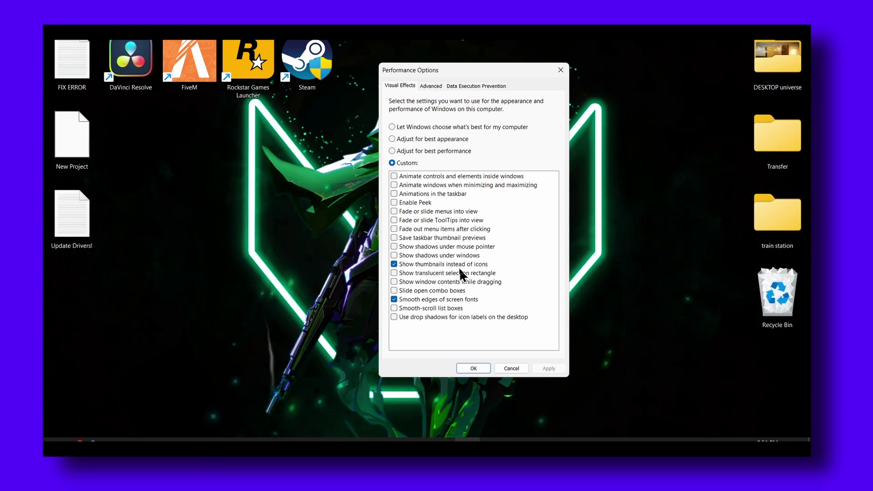
{"action": "key", "text": "alt"}
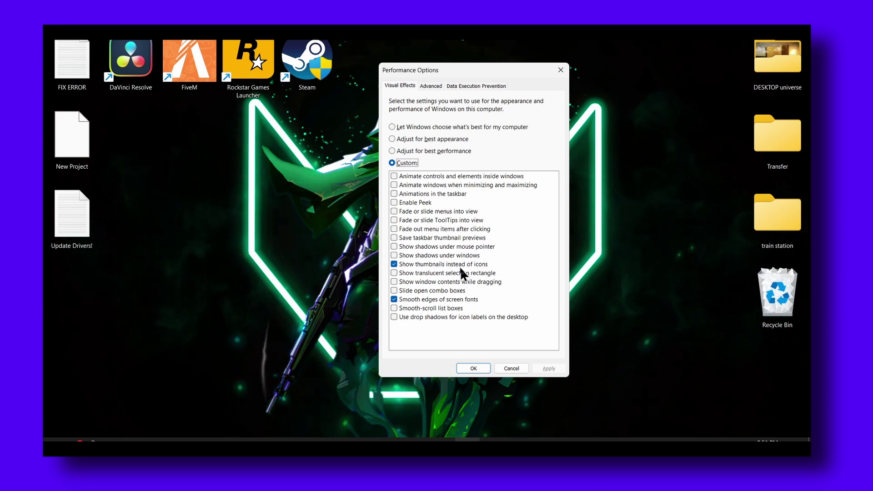
{"action": "left_click", "coordinate": [459, 266]}
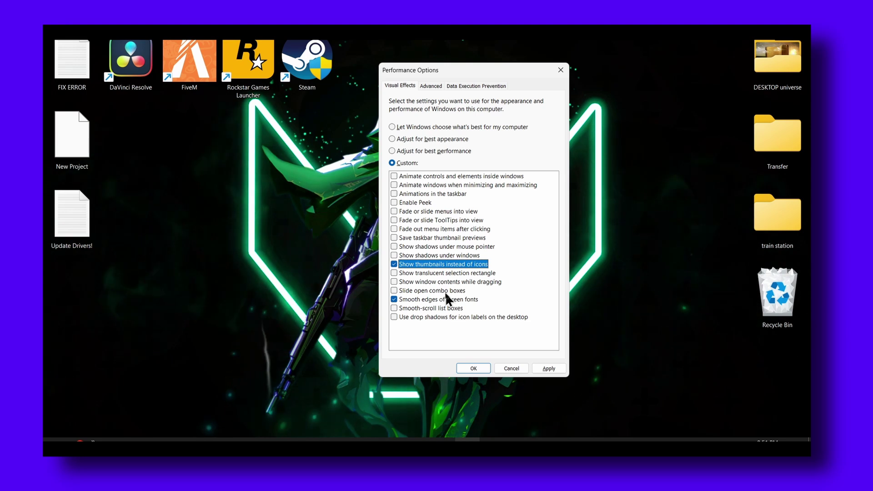
{"action": "left_click", "coordinate": [545, 368]}
{"action": "left_click", "coordinate": [484, 367]}
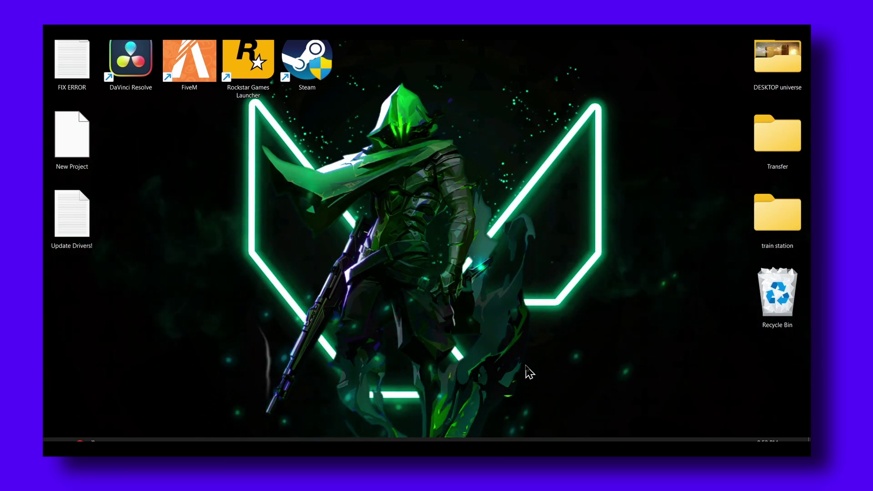
Step: Launch msconfig from the Run box and show the Boot tab for Windows 11
{"action": "key", "text": "super+r"}
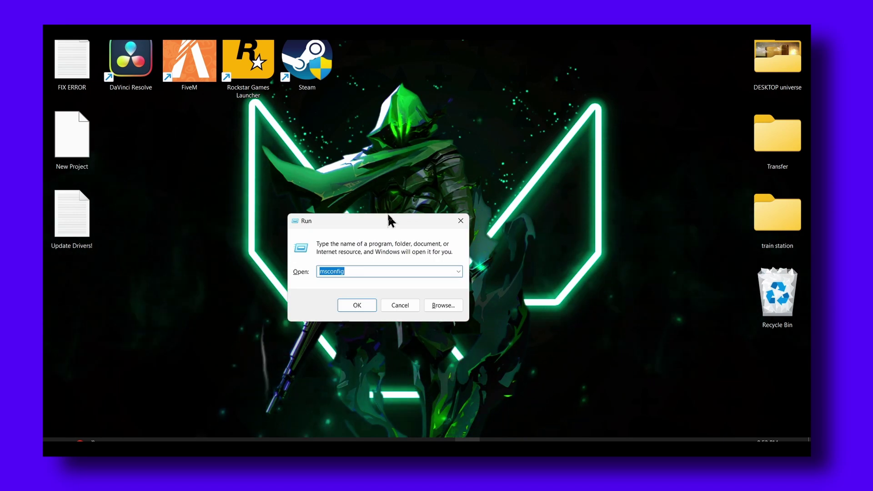
{"action": "left_click_drag", "start_coordinate": [388, 215], "coordinate": [426, 206]}
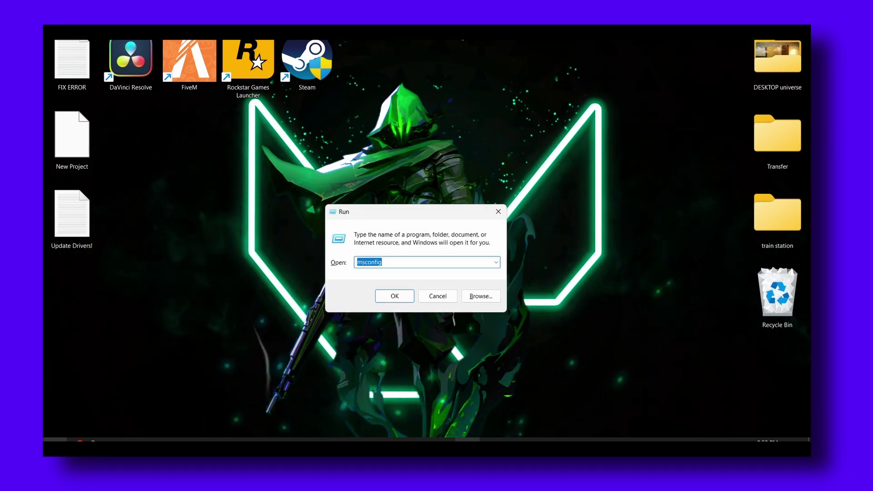
{"action": "key", "text": "super+x"}
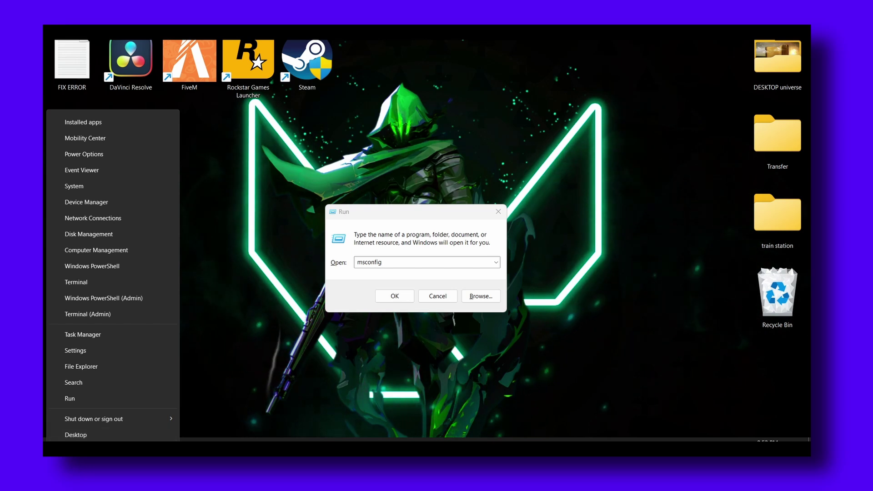
{"action": "left_click", "coordinate": [338, 367]}
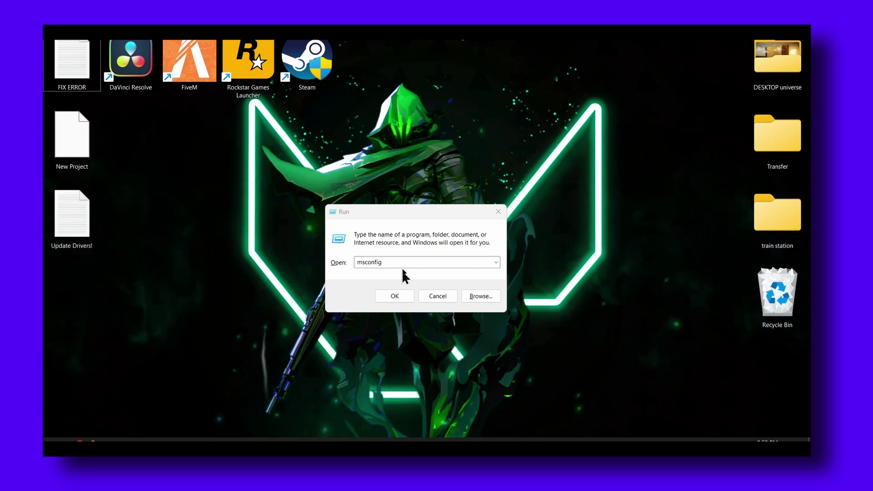
{"action": "left_click", "coordinate": [402, 269]}
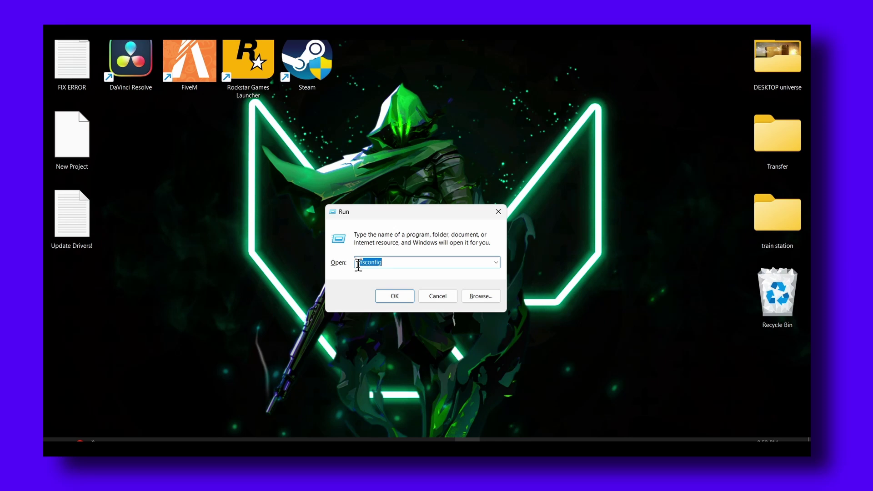
{"action": "left_click", "coordinate": [390, 293]}
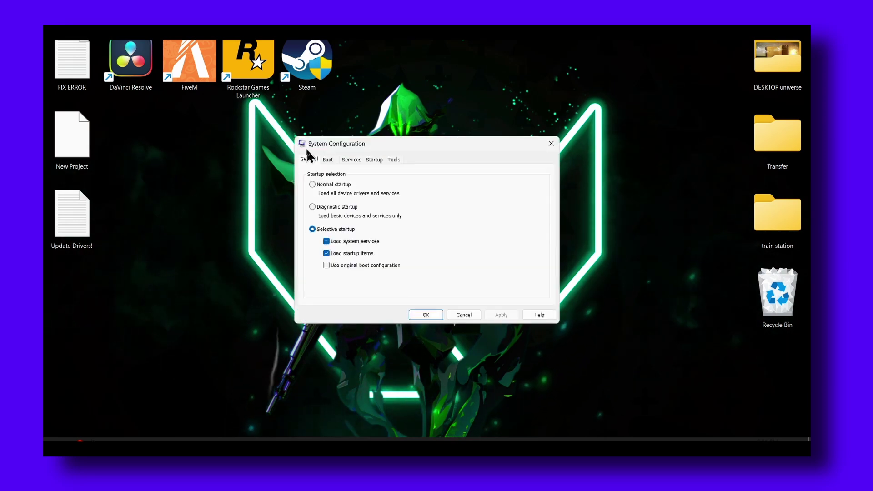
{"action": "left_click", "coordinate": [345, 166]}
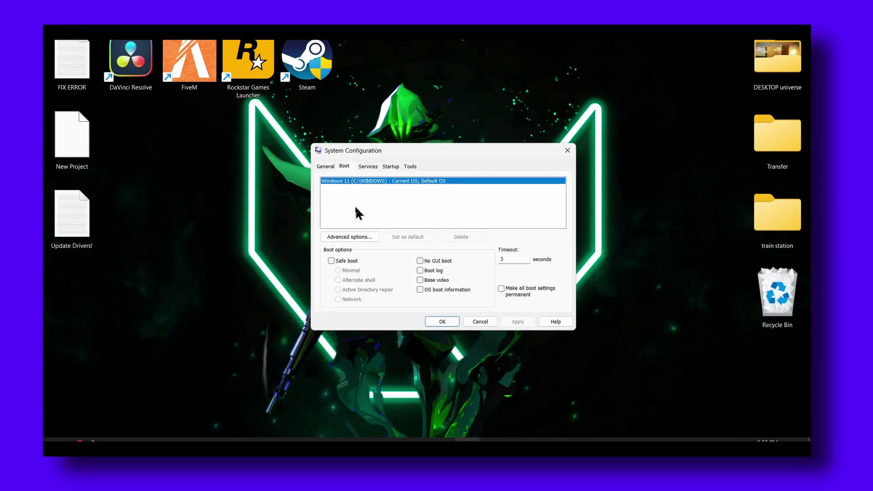
Step: In Advanced boot options, enable Number of processors and set it to 12
{"action": "left_click", "coordinate": [355, 236]}
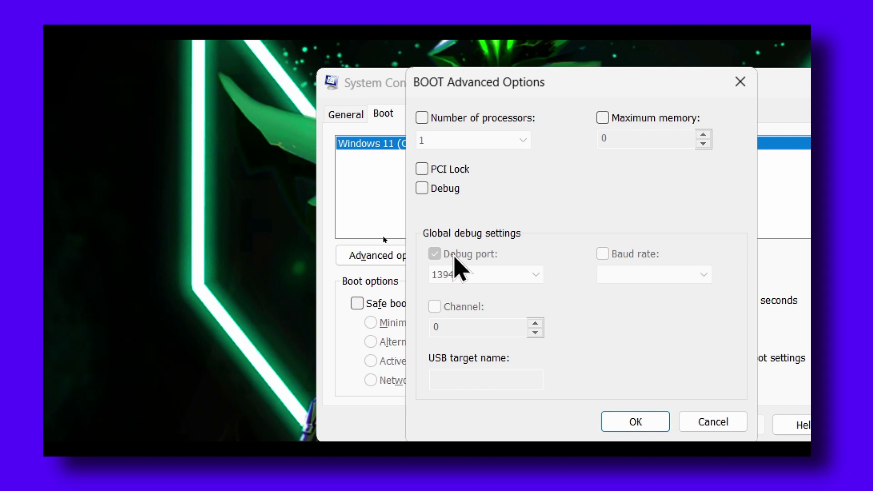
{"action": "left_click", "coordinate": [404, 230]}
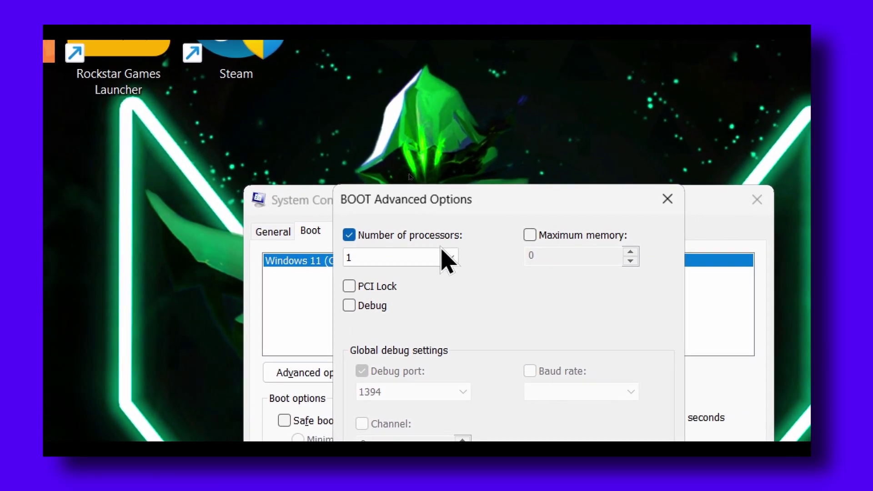
{"action": "left_click", "coordinate": [443, 257]}
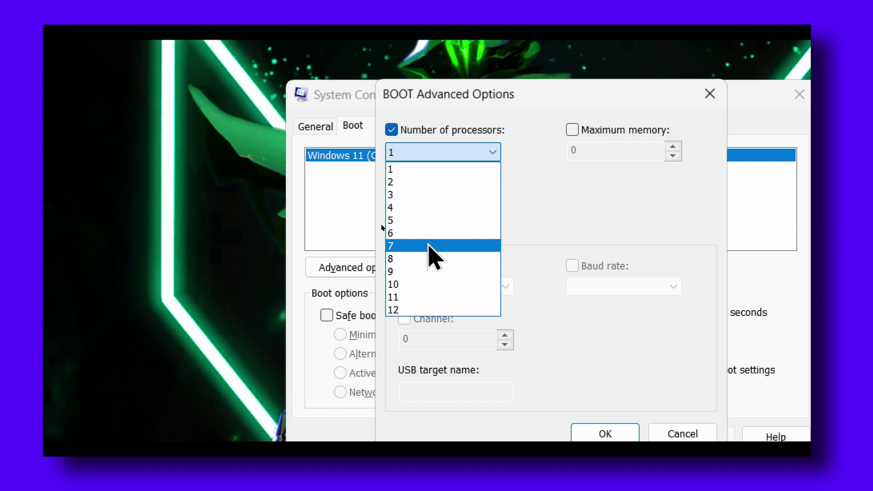
{"action": "left_click", "coordinate": [393, 297]}
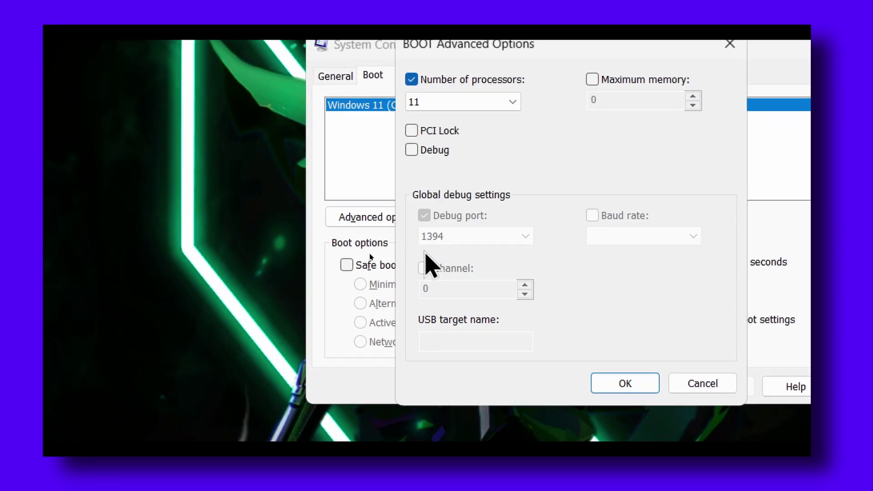
{"action": "left_click", "coordinate": [427, 152]}
{"action": "left_click", "coordinate": [422, 336]}
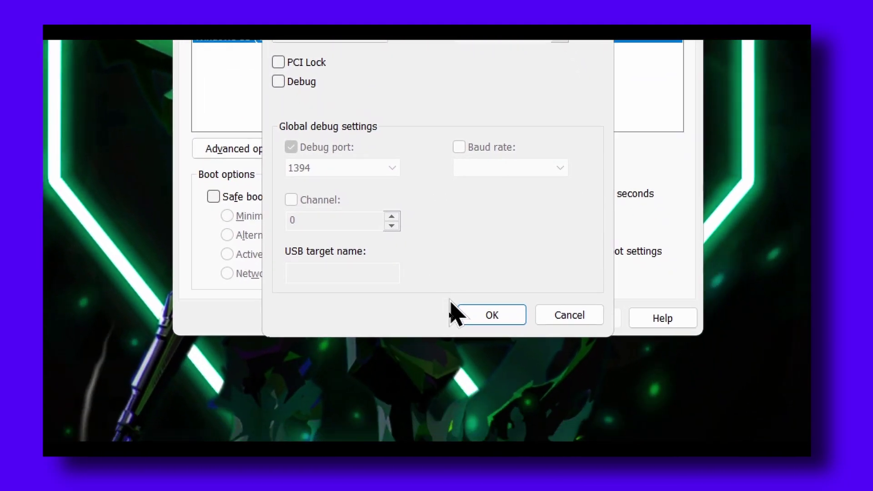
{"action": "left_click", "coordinate": [455, 309]}
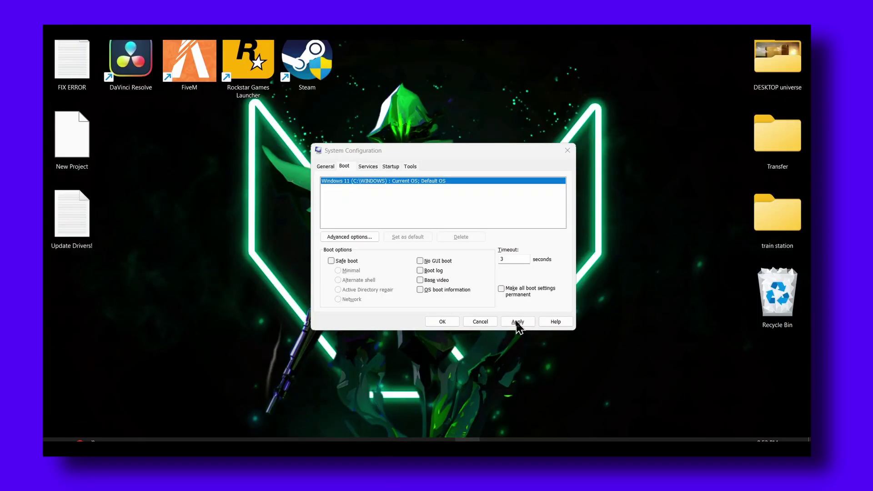
Step: Apply the boot changes, close System Configuration, and exit without restarting
{"action": "left_click", "coordinate": [517, 323]}
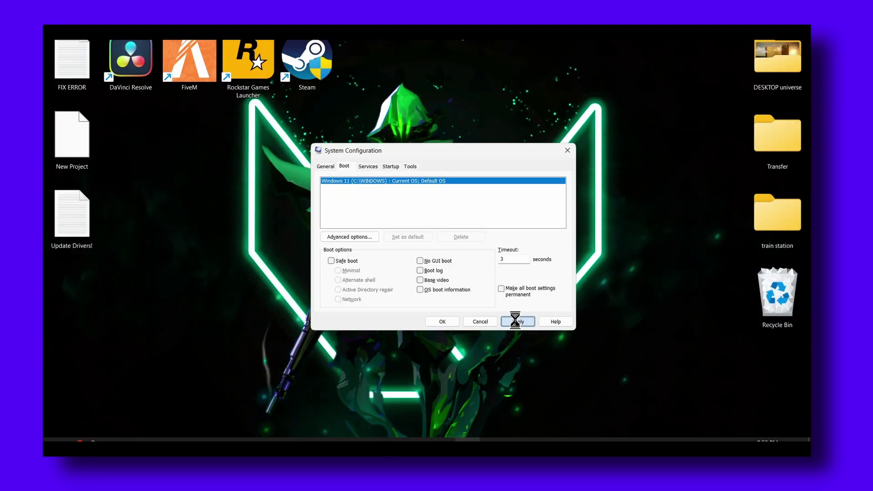
{"action": "left_click", "coordinate": [449, 323]}
{"action": "left_click", "coordinate": [468, 256]}
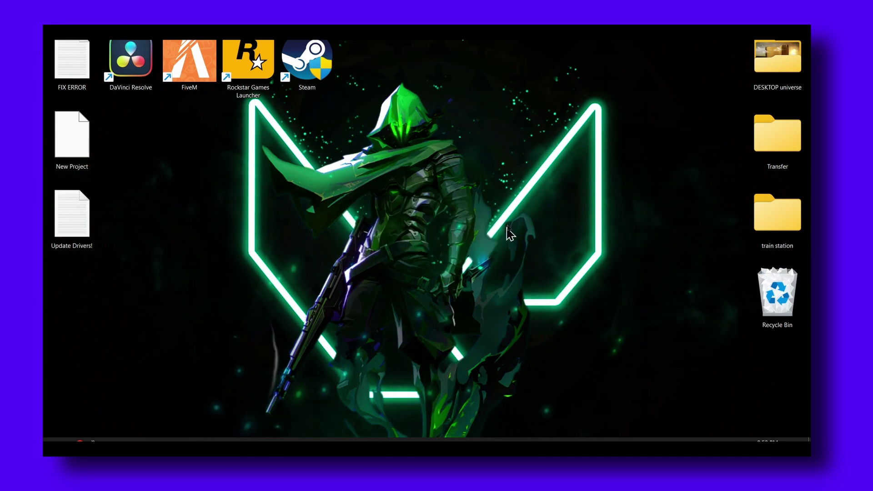